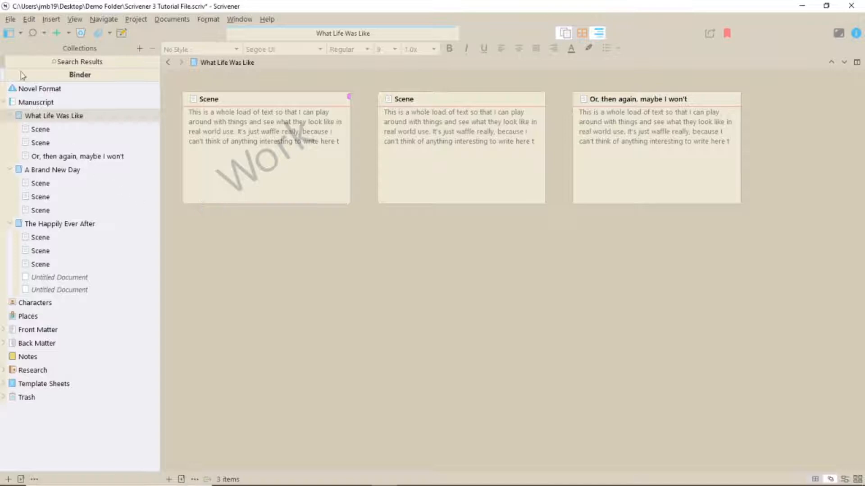
- Set the corkboard's status stamp font to Stencil in the appearance options
left_click(9, 20)
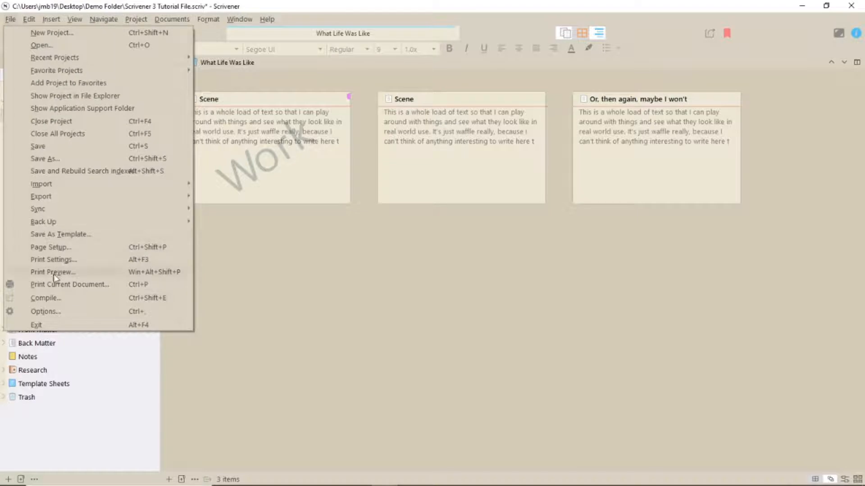
left_click(50, 311)
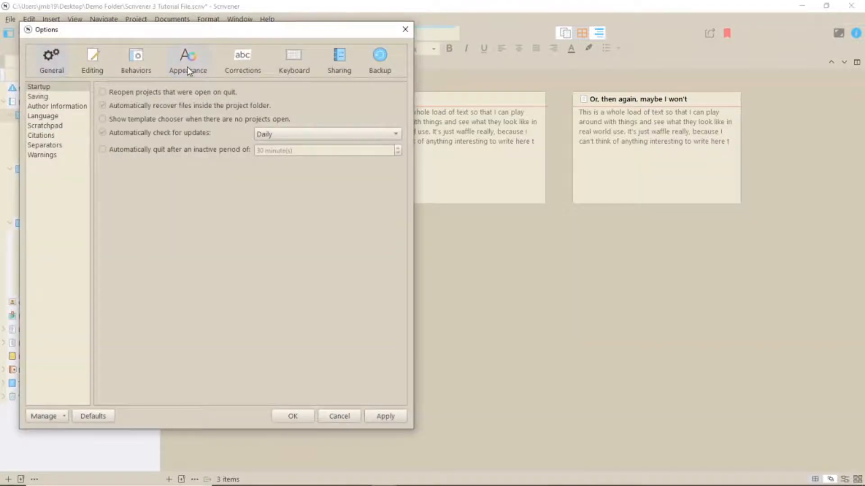
left_click(187, 70)
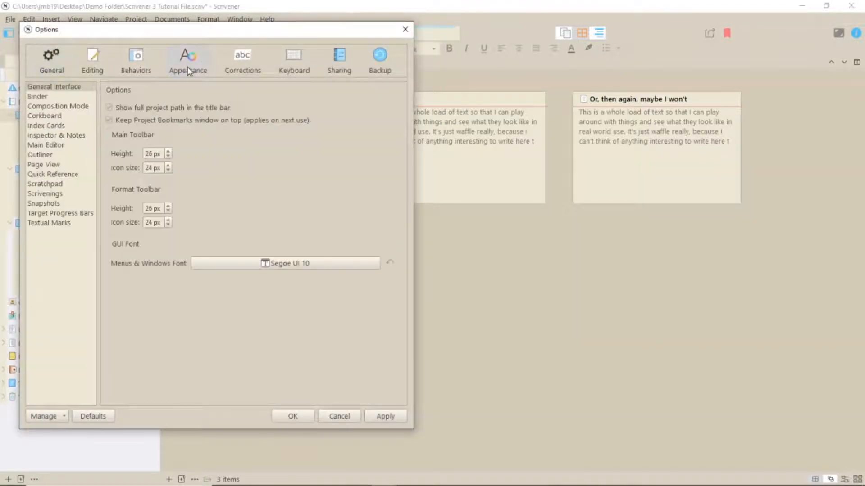
left_click(58, 117)
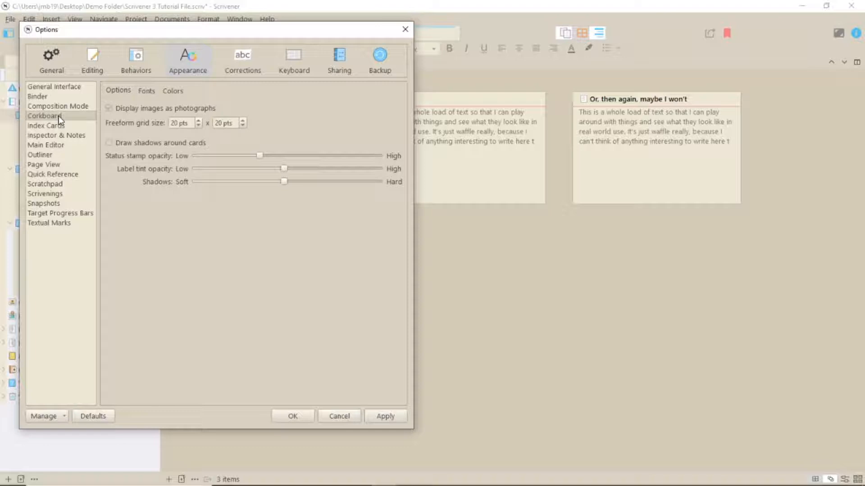
left_click(144, 90)
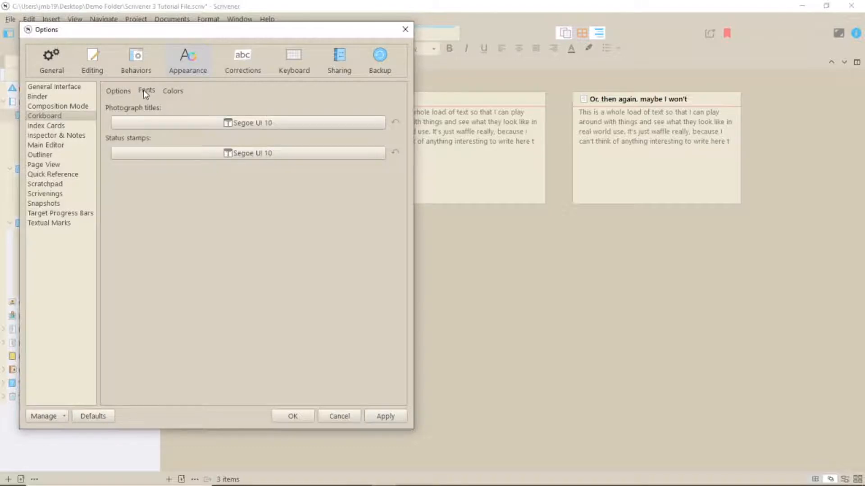
left_click(174, 154)
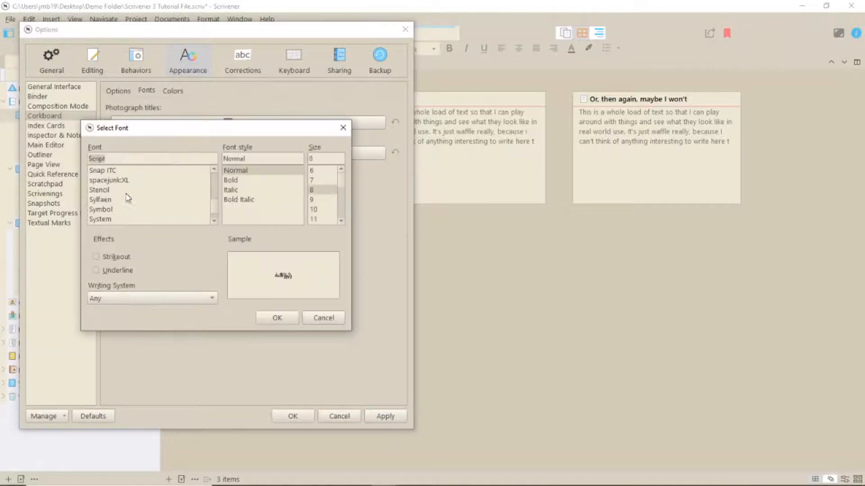
left_click(122, 191)
left_click(277, 318)
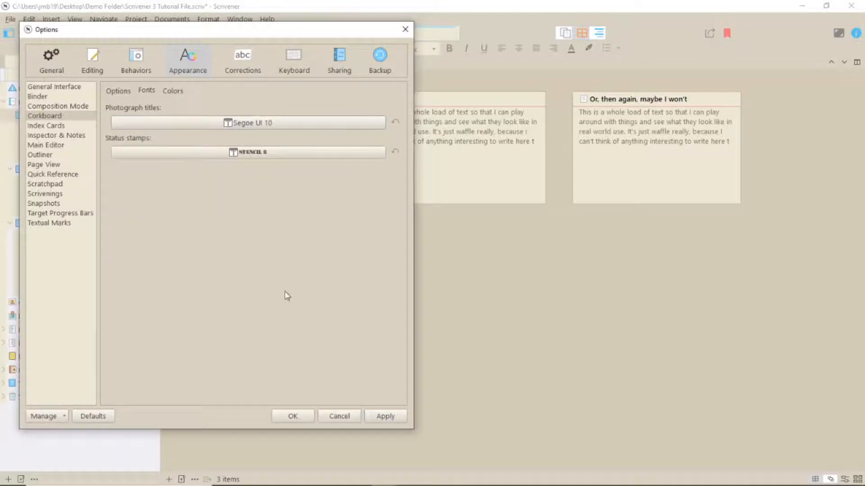
- Pick a new color for the status stamps in the corkboard appearance options
left_click(173, 90)
left_click(190, 160)
left_click(346, 152)
left_click(282, 339)
- Enable drawing shadows around corkboard cards, raise the status stamp opacity and shadow hardness, and apply the changes
left_click(112, 89)
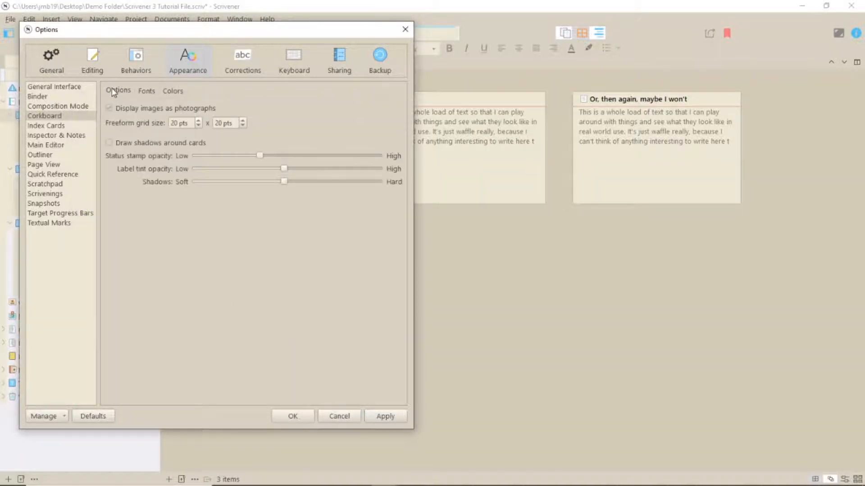
left_click(144, 145)
left_click_drag(259, 156, 292, 158)
left_click_drag(283, 182, 315, 181)
left_click(391, 418)
- Lower the corkboard's label tint opacity and status stamp opacity close to Low, and accept the options
left_click_drag(240, 30, 631, 57)
left_click_drag(677, 196, 599, 197)
left_click(775, 443)
left_click(775, 443)
left_click_drag(684, 182, 613, 183)
left_click(775, 443)
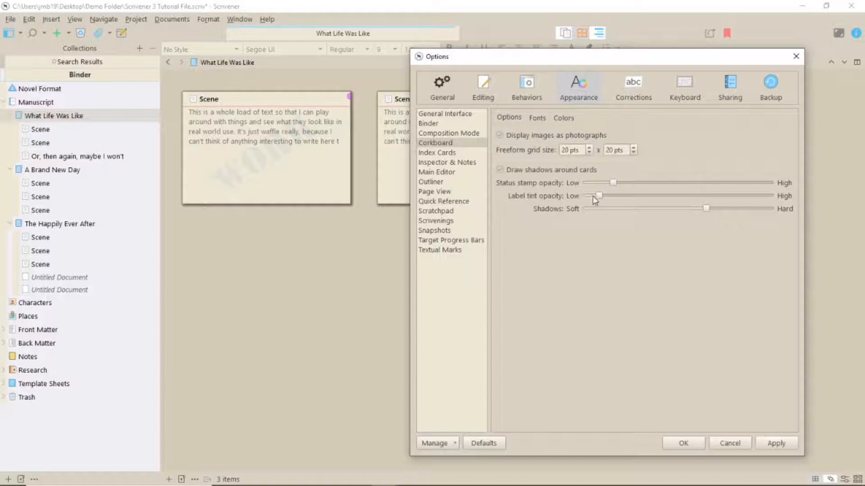
left_click(675, 443)
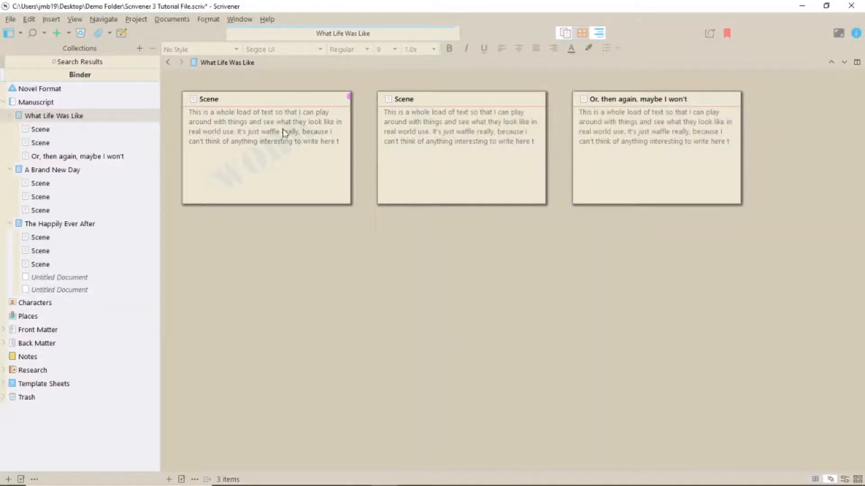
- Turn on card numbers for the corkboard of What Life Was Like
left_click(73, 19)
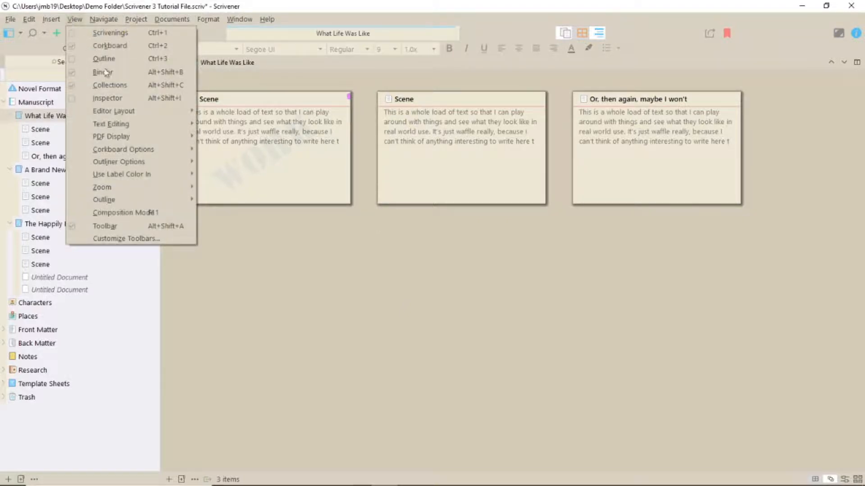
mouse_move(123, 146)
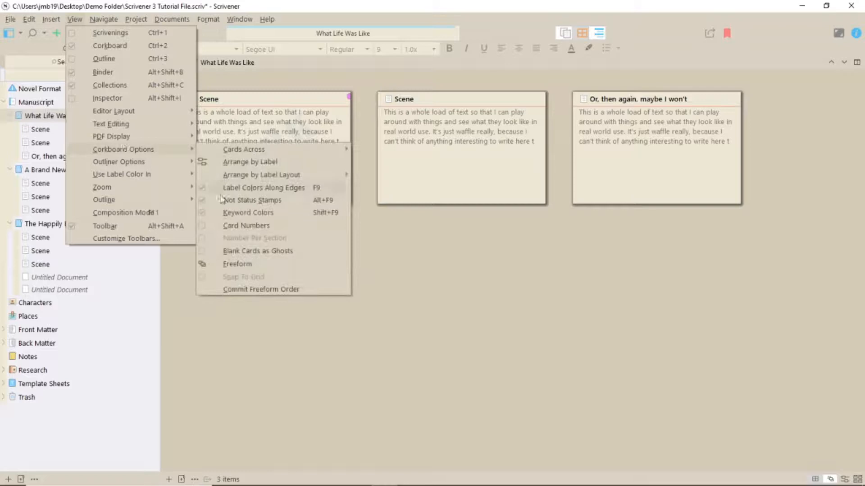
left_click(239, 226)
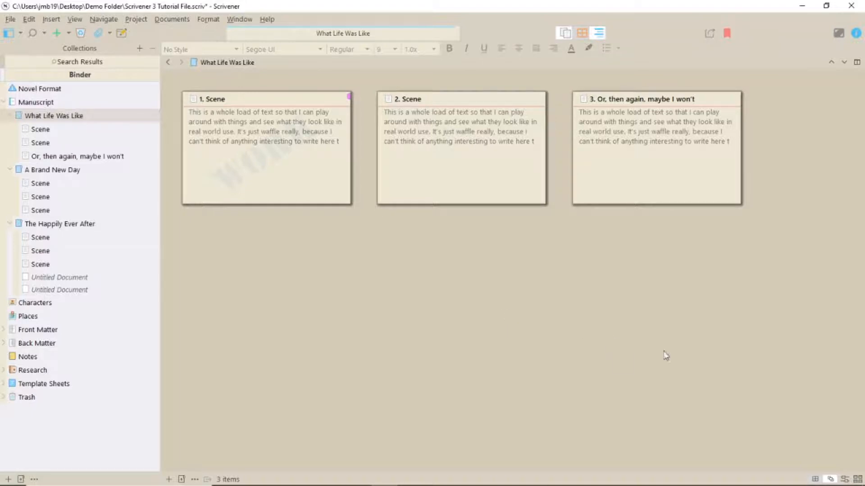
- Switch the corkboard to freeform and rearrange the cards with Scene 1 and card 3 side by side above Scene 2
left_click(830, 480)
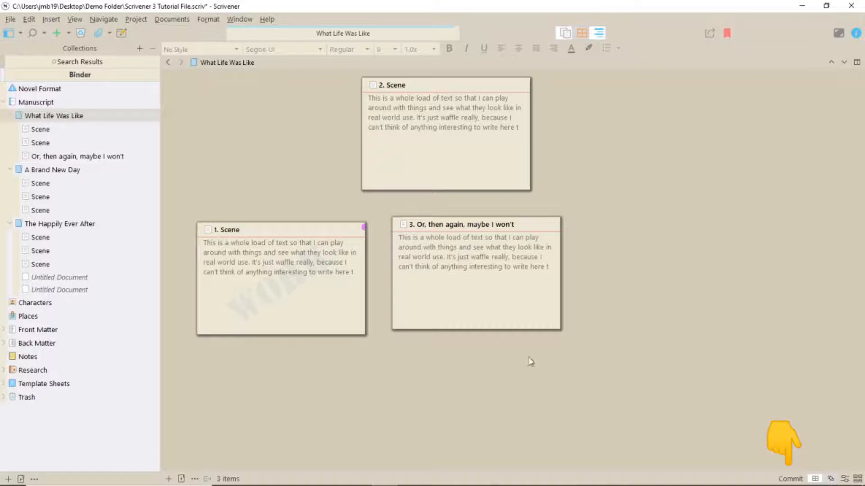
left_click_drag(432, 246, 626, 141)
left_click_drag(414, 186, 448, 310)
left_click_drag(281, 270, 452, 146)
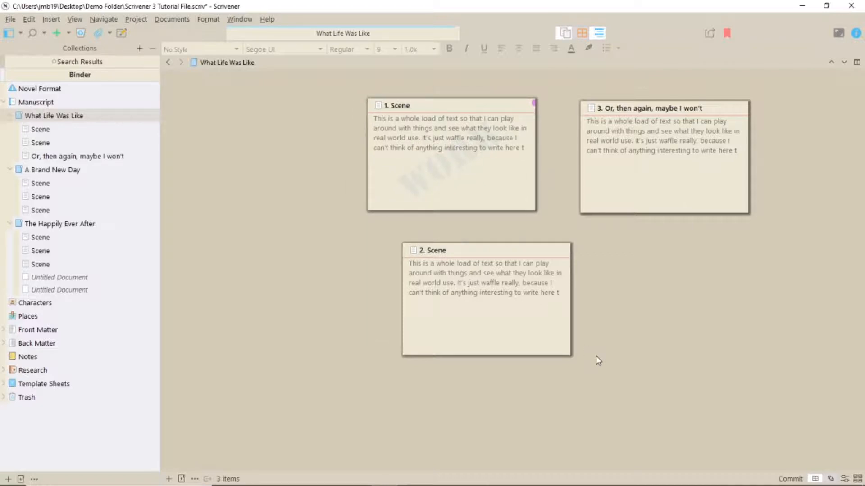
- Commit the freeform card arrangement to the binder order, starting from the top and reading left to right
left_click(791, 478)
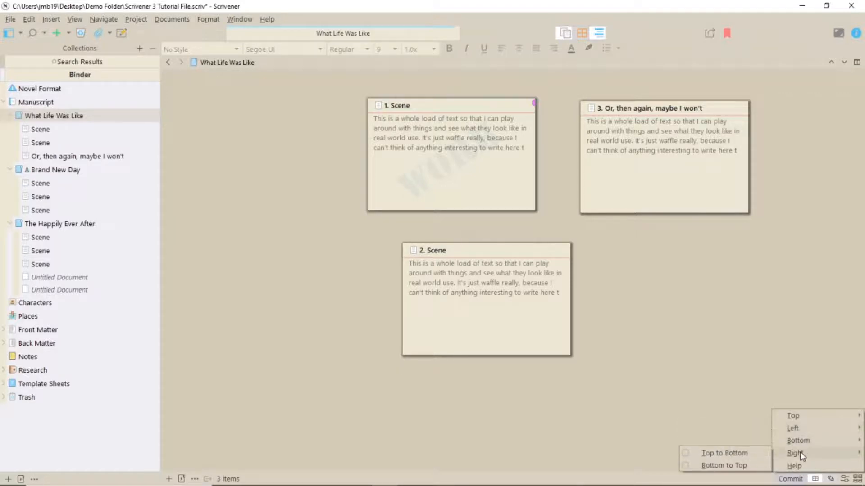
mouse_move(804, 420)
left_click(745, 417)
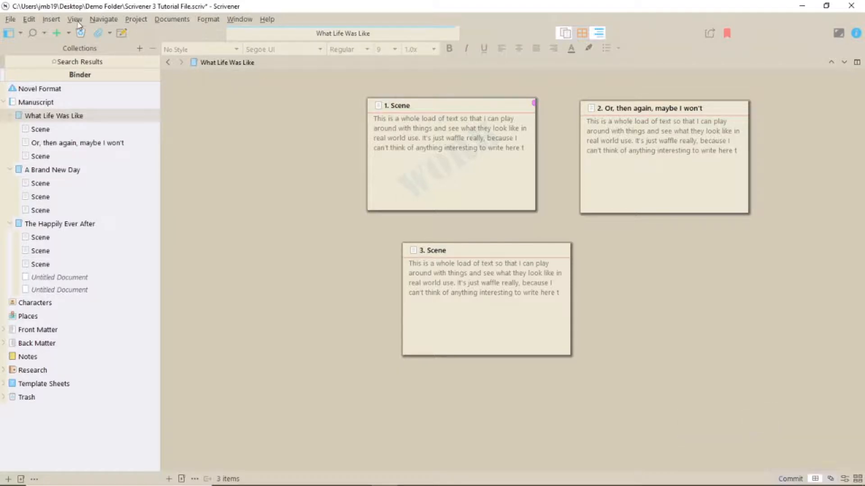
- Turn on Number Per Section in the corkboard options
left_click(75, 20)
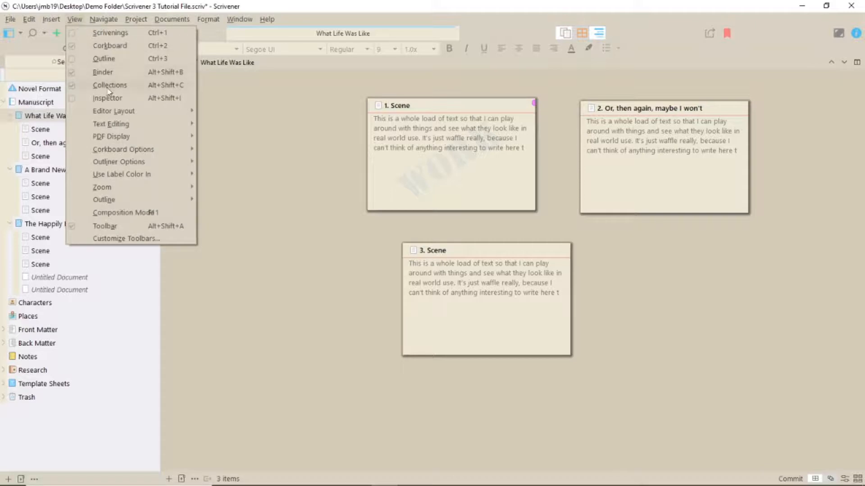
mouse_move(117, 149)
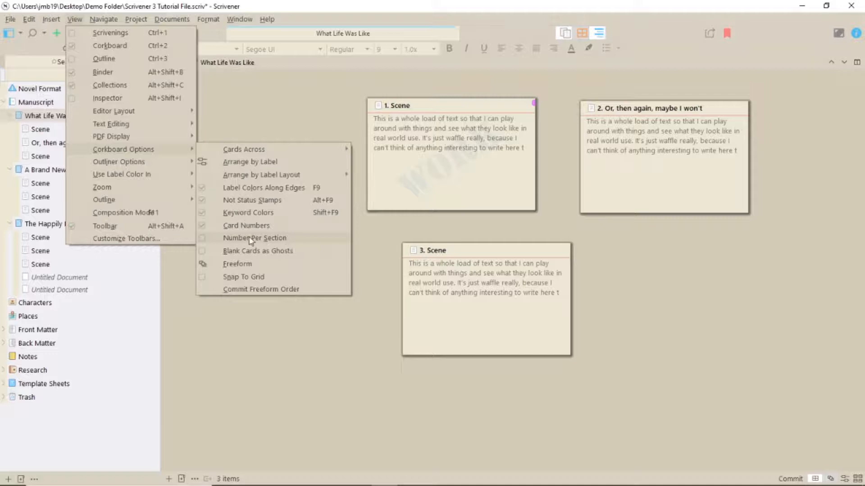
left_click(221, 238)
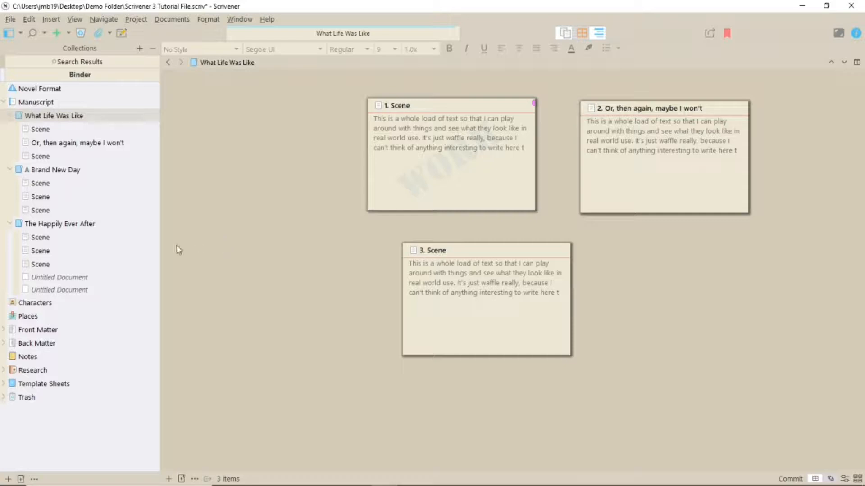
- Select every binder item from What Life Was Like through the last Untitled Document and examine the card numbering
left_click(84, 291, "shift")
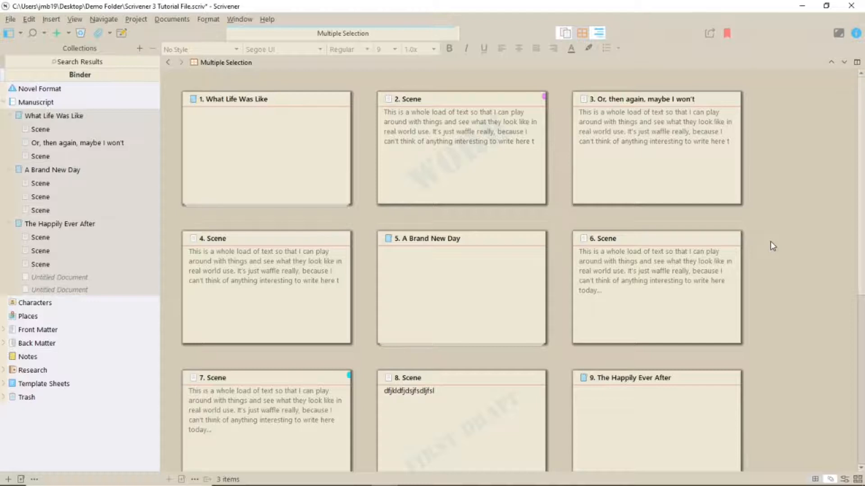
scroll(769, 242, "down", 5)
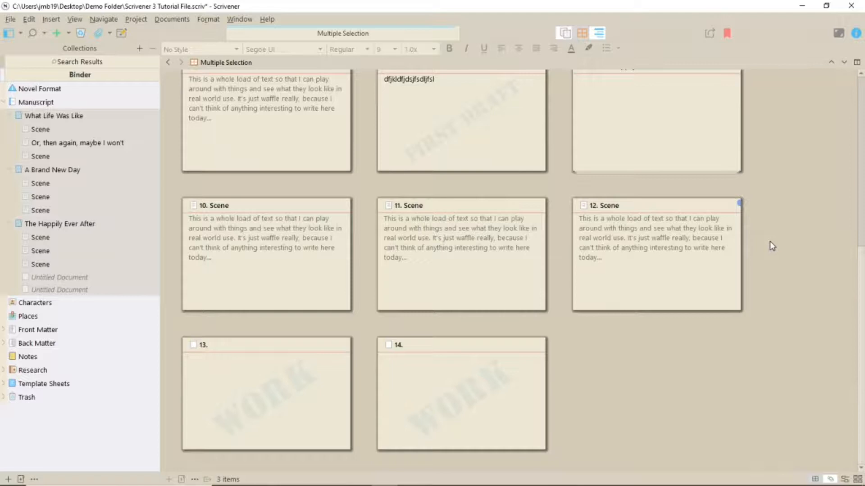
scroll(769, 241, "up", 5)
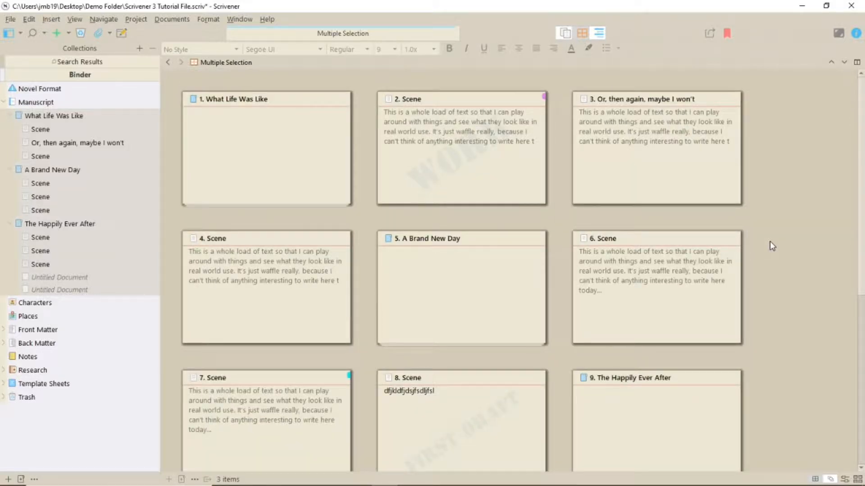
- Select only the folders What Life Was Like, A Brand New Day and The Happily Ever After and review their stacked corkboard cards
left_click(73, 117)
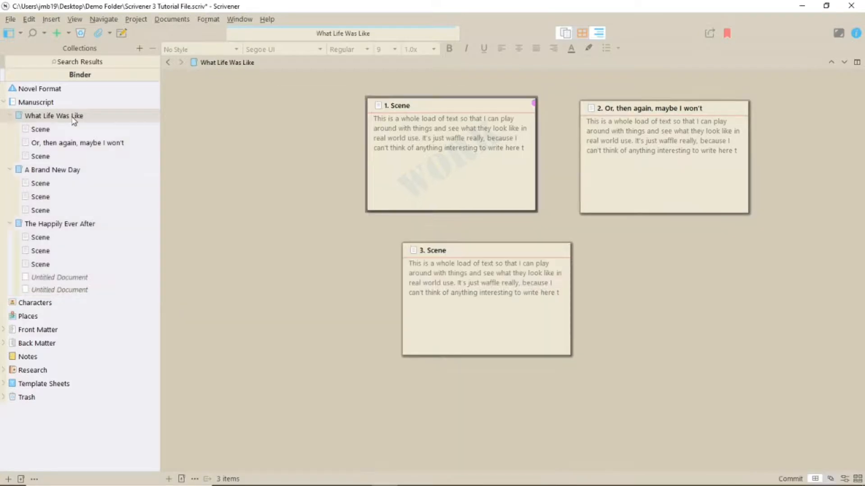
left_click(73, 172, "ctrl")
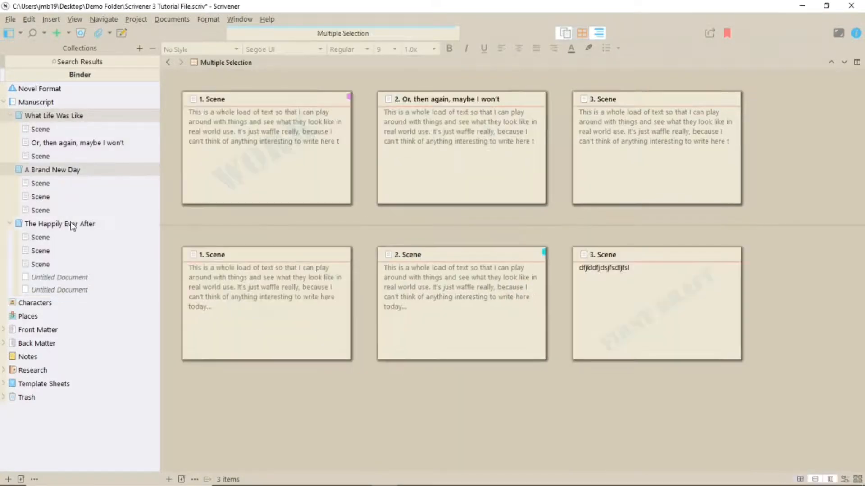
left_click(72, 226, "ctrl")
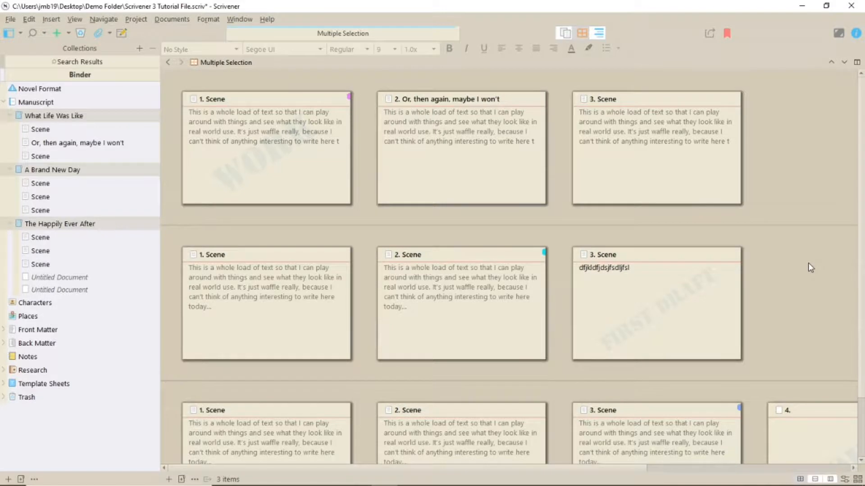
scroll(808, 267, "down", 1)
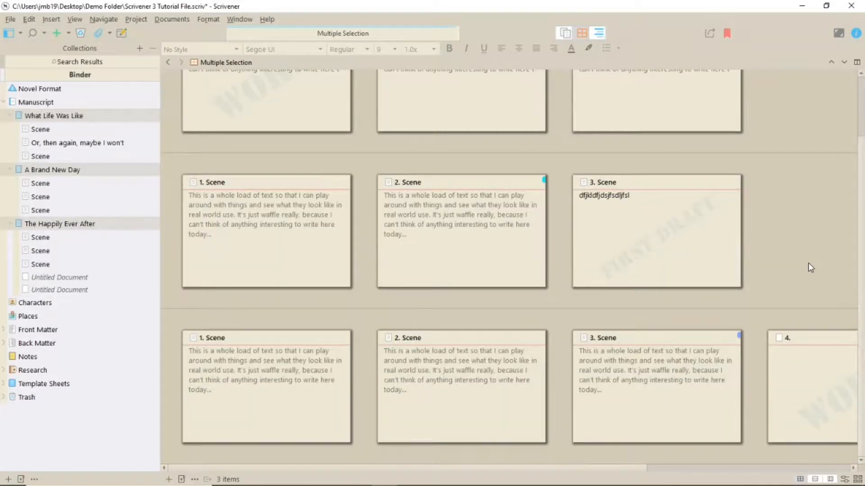
scroll(808, 264, "up", 1)
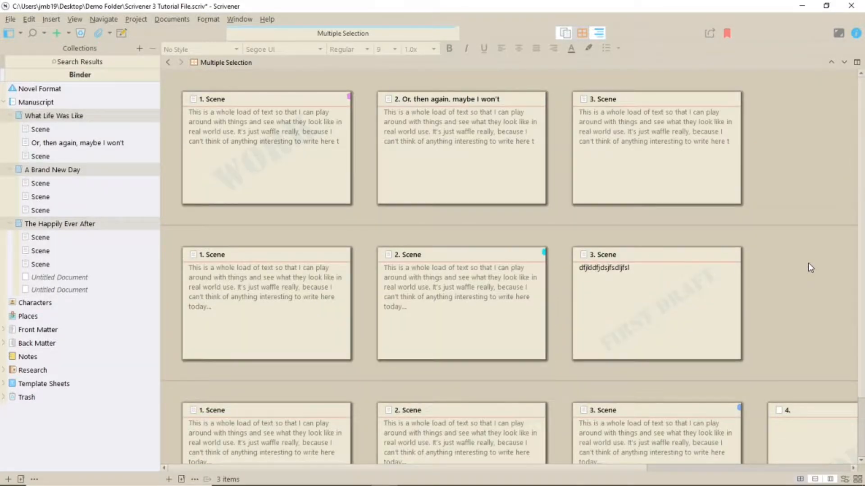
- Deselect the folders by opening the last Untitled Document, and collapse all three chapter folders in the binder
left_click(81, 291)
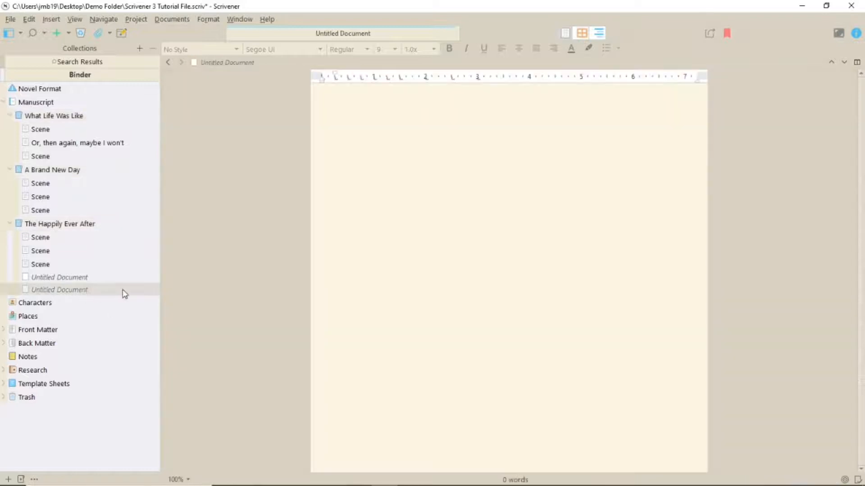
left_click(9, 117)
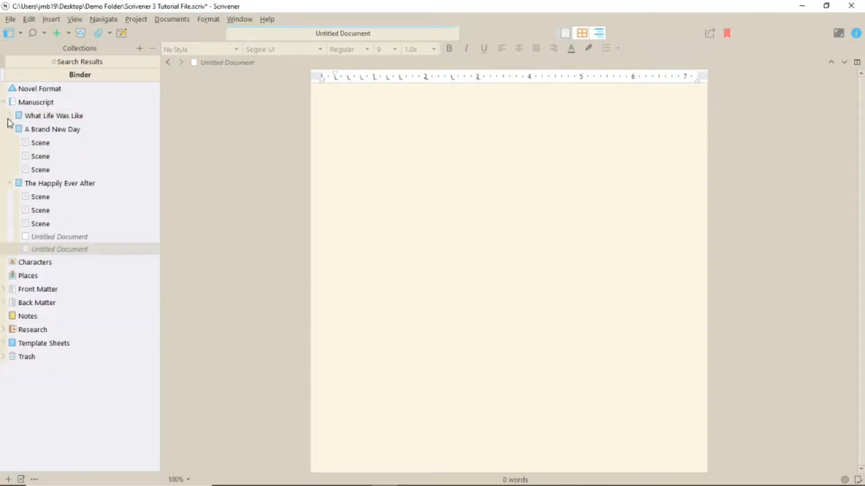
left_click(10, 130)
left_click(10, 144)
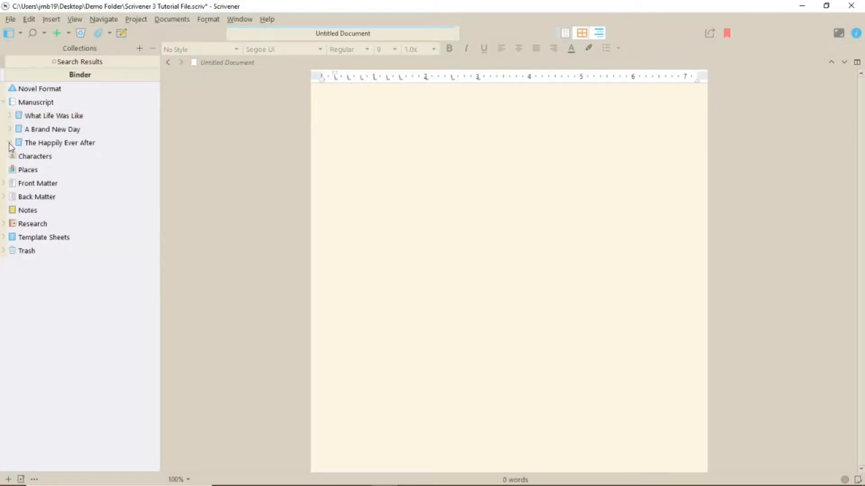
- Select the three collapsed chapter folders together and arrange their corkboard cards in vertical columns
left_click(55, 116)
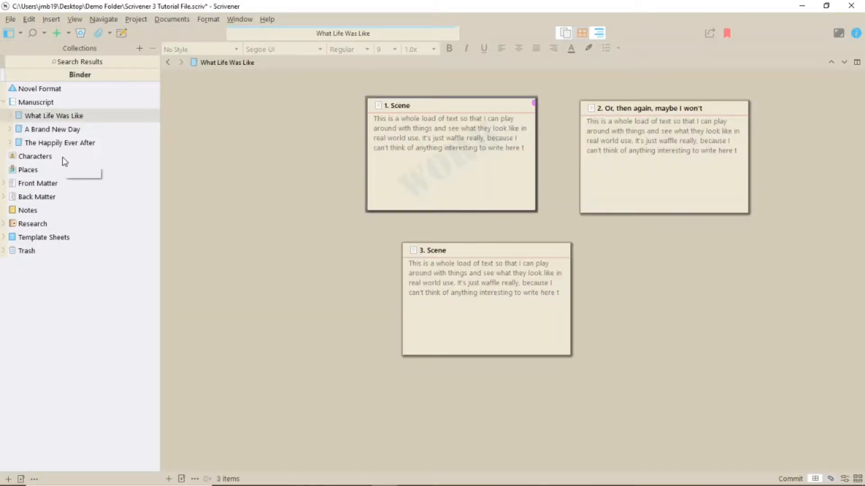
left_click(72, 143, "shift")
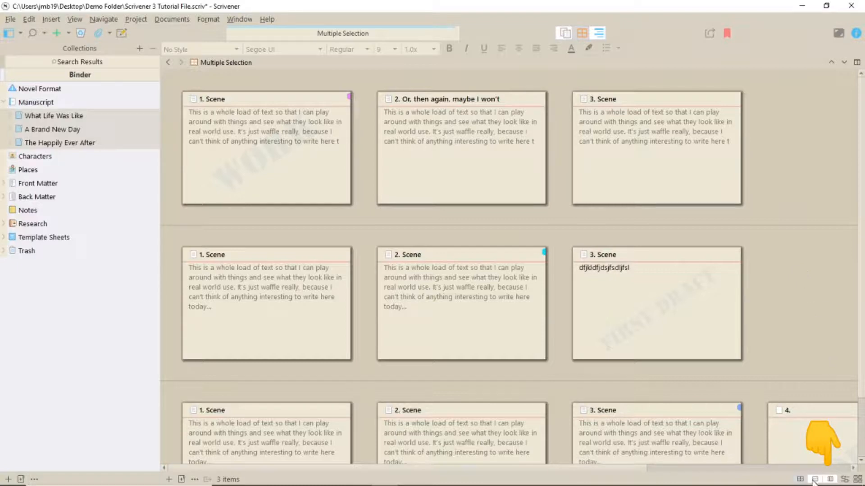
left_click(830, 479)
scroll(838, 330, "down", 5)
scroll(837, 330, "up", 5)
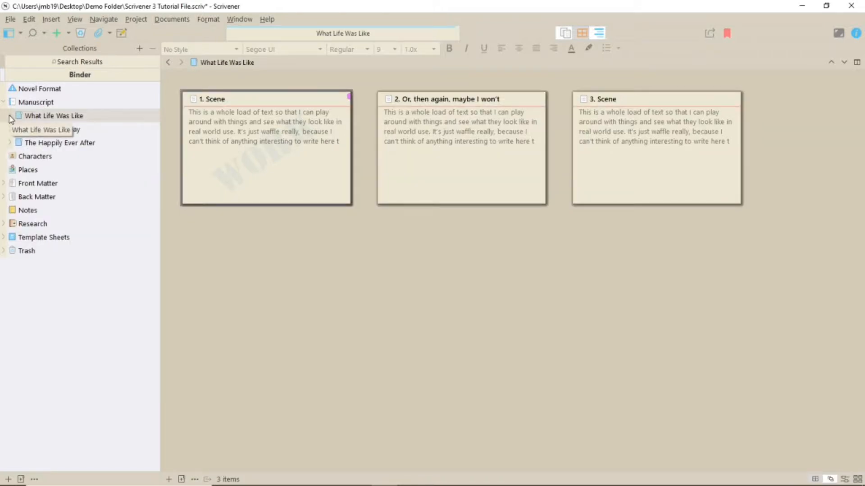
left_click(356, 257)
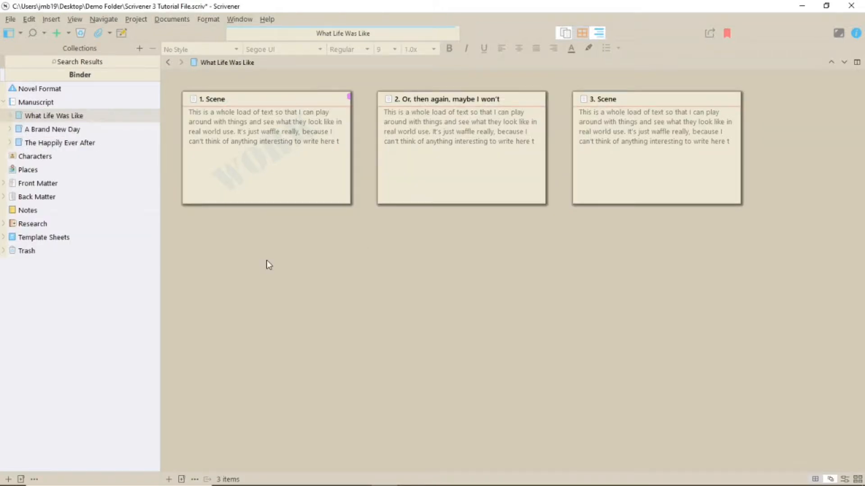
- Add an untitled blank card to the What Life Was Like corkboard and display blank cards as ghosts
double_click(269, 265)
left_click(474, 293)
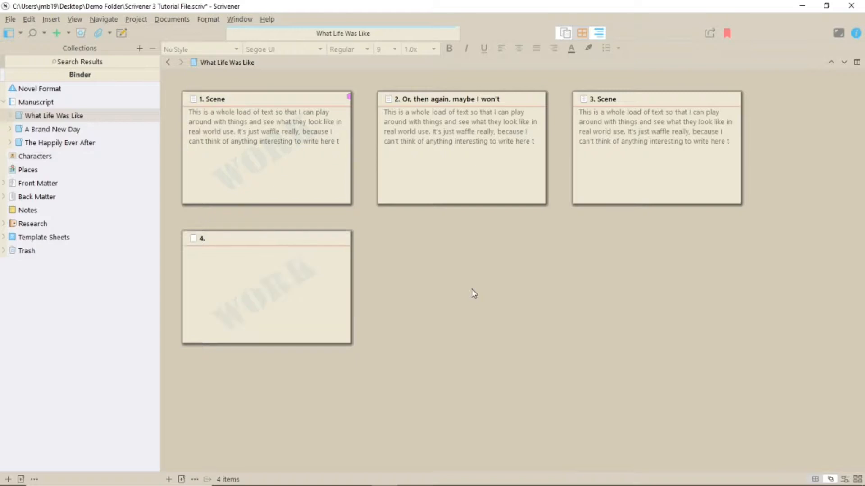
left_click(75, 20)
mouse_move(110, 152)
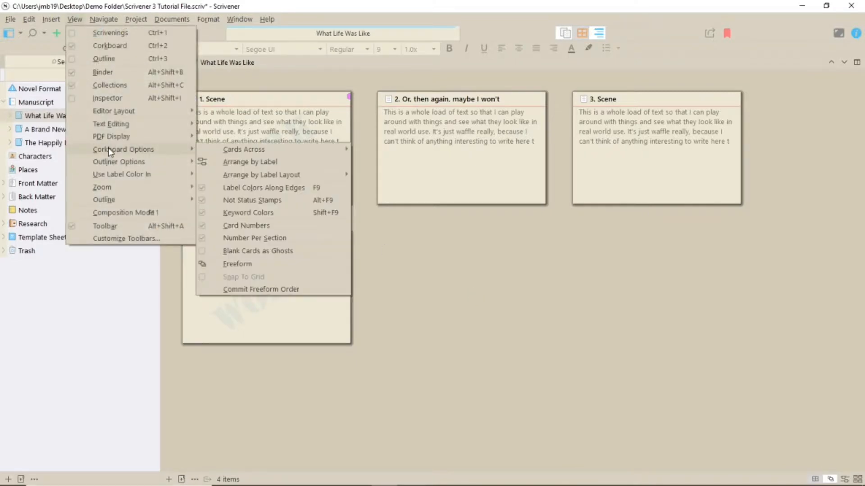
left_click(269, 250)
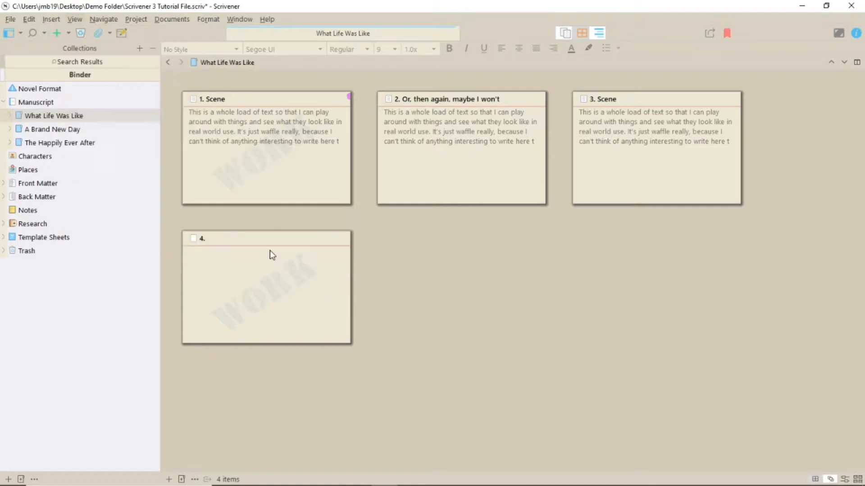
- Turn off card numbers on the What Life Was Like corkboard
left_click(74, 19)
mouse_move(126, 152)
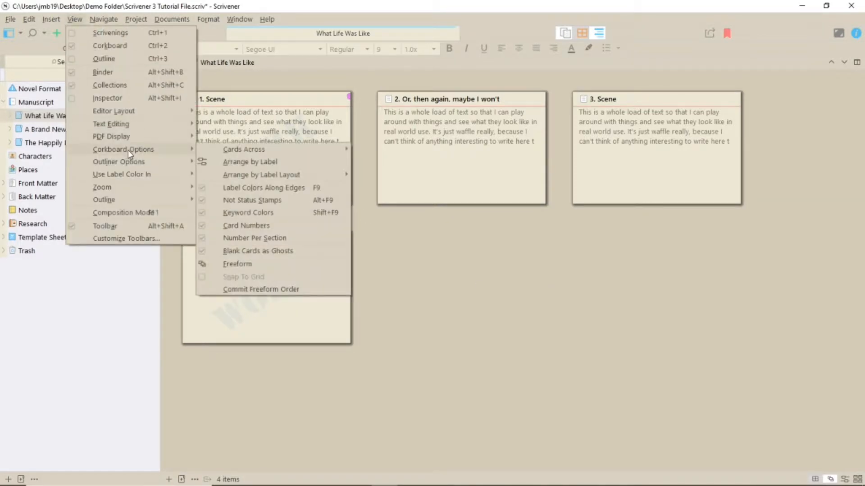
left_click(266, 225)
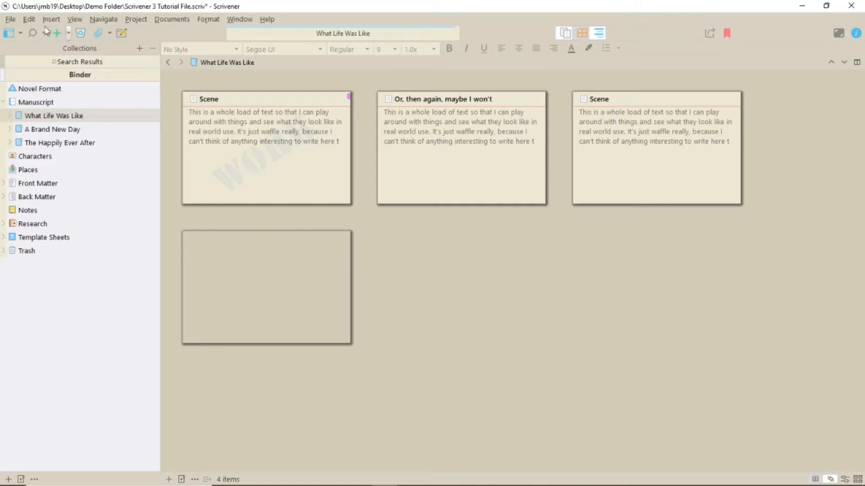
- Disable the shadows drawn around cards in the corkboard appearance options and accept the change
left_click(10, 19)
left_click(52, 314)
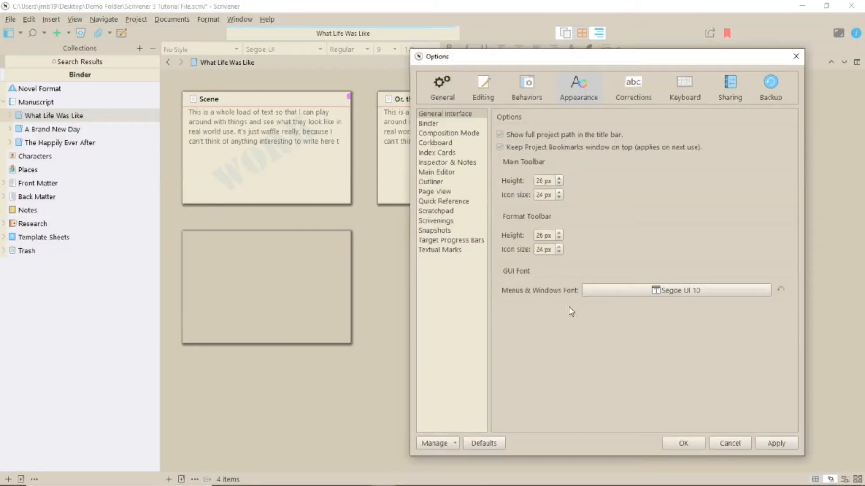
left_click(441, 143)
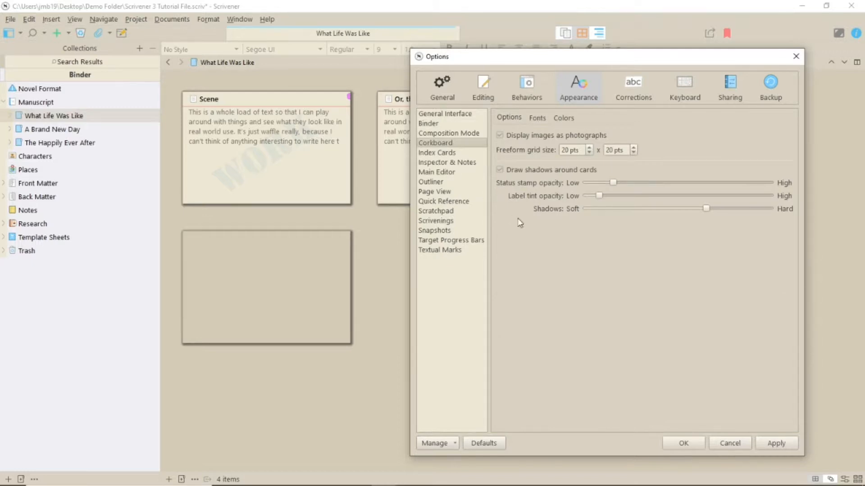
left_click(524, 172)
left_click(787, 445)
left_click(683, 443)
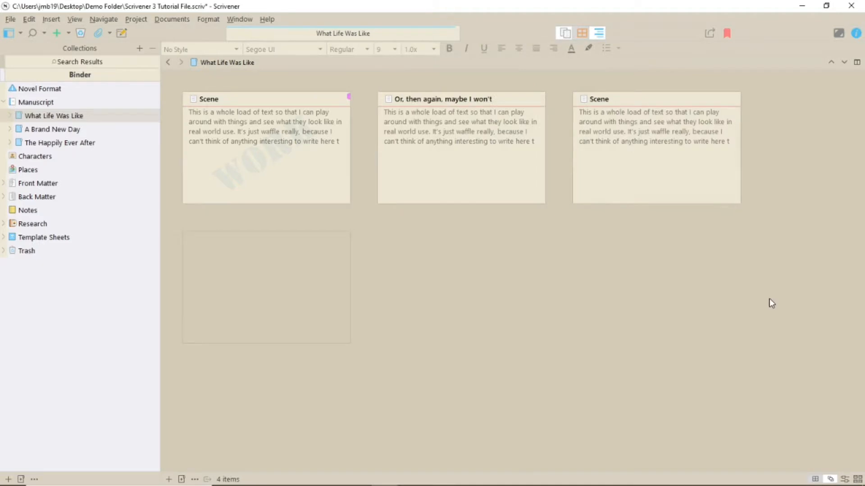
- Set the index card corners to Rounded in the appearance options and apply the change
left_click(12, 20)
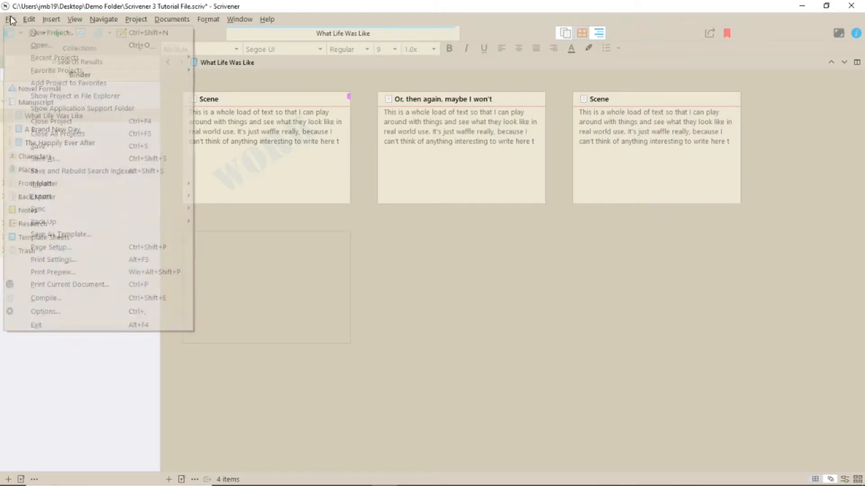
left_click(36, 311)
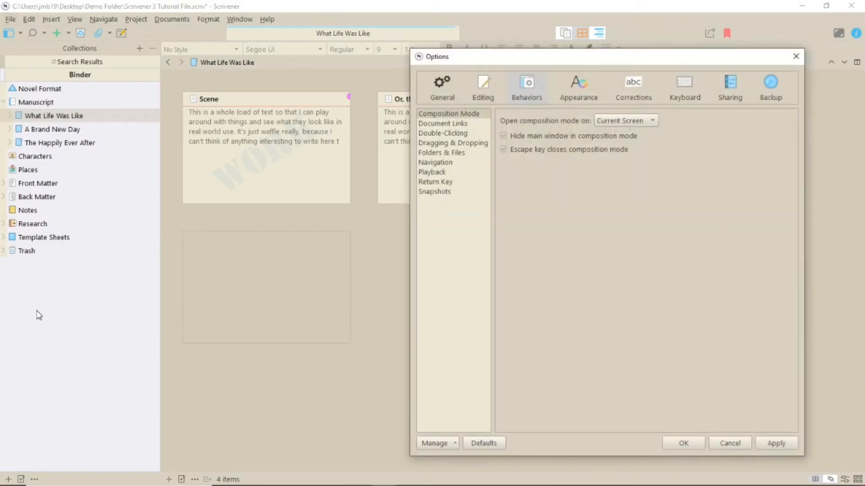
left_click(576, 88)
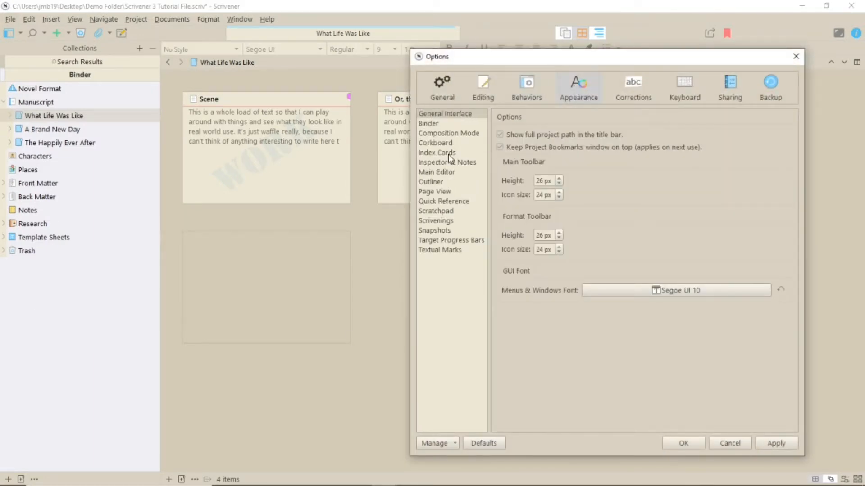
left_click(433, 153)
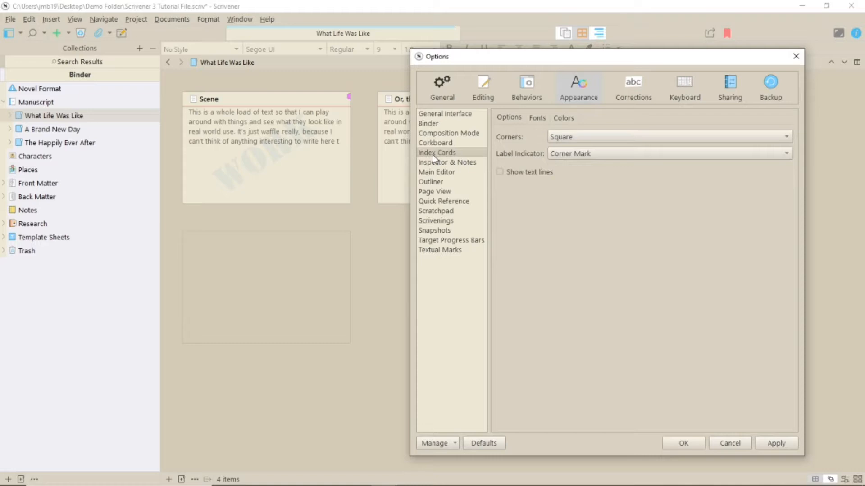
left_click(612, 139)
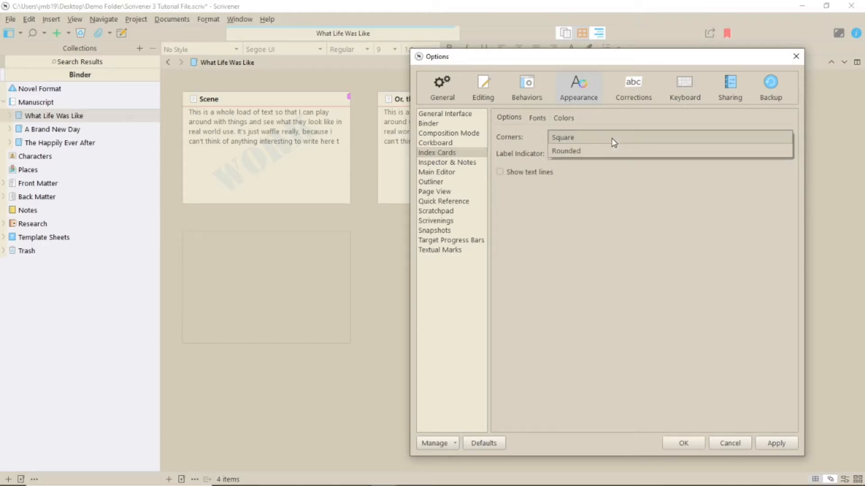
left_click(596, 154)
left_click(783, 445)
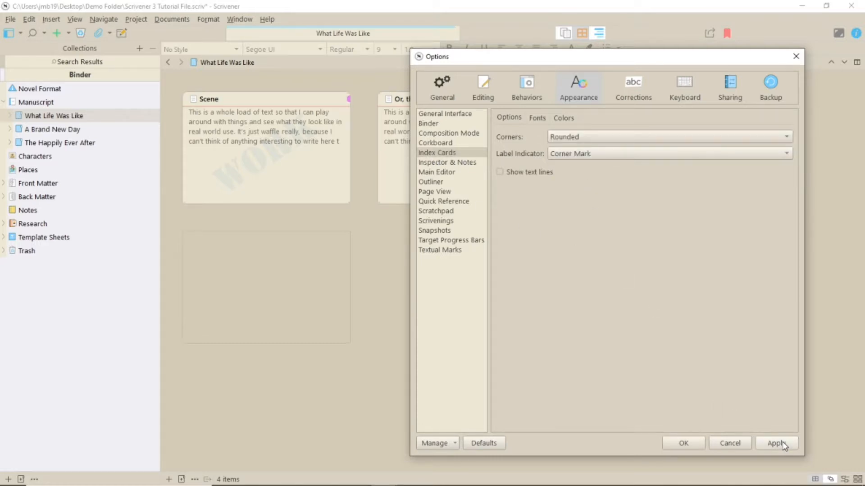
- Set the index cards' label indicator to Pin and show text lines on them, applying both changes
left_click(581, 151)
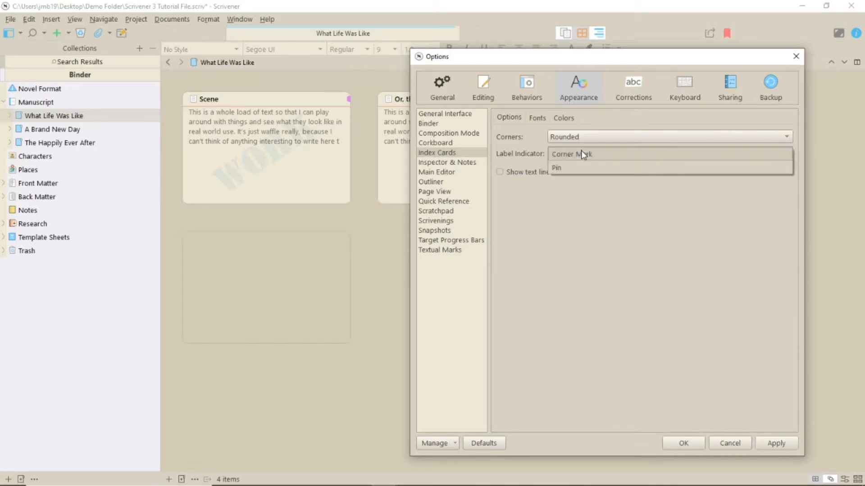
left_click(570, 167)
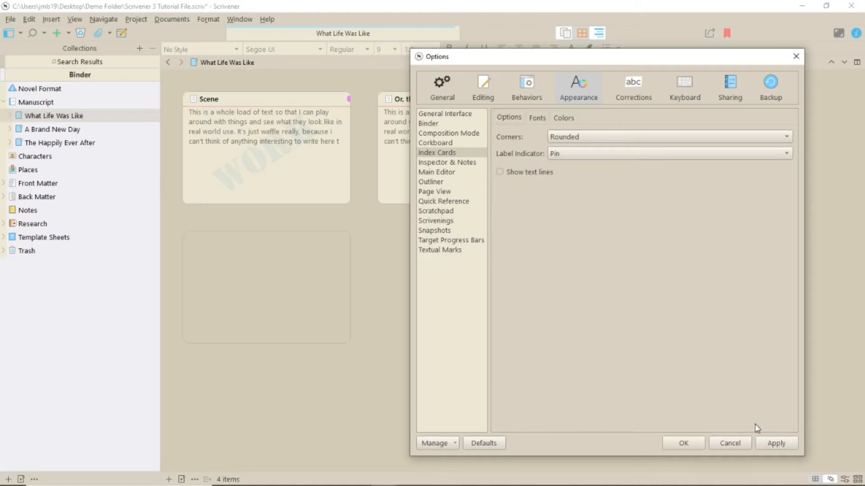
left_click(772, 445)
left_click(501, 173)
left_click(779, 446)
- Set the index card title font to Segoe Print 10, and look through the index card colour items before accepting the options
left_click(537, 119)
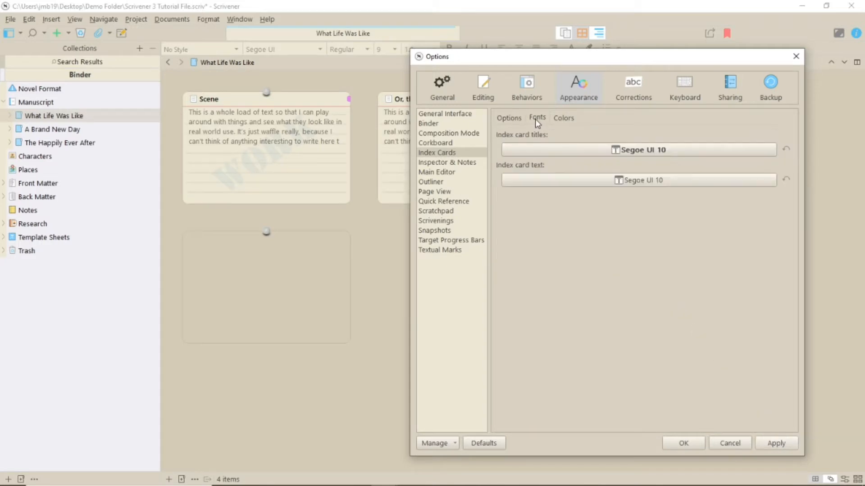
left_click(546, 148)
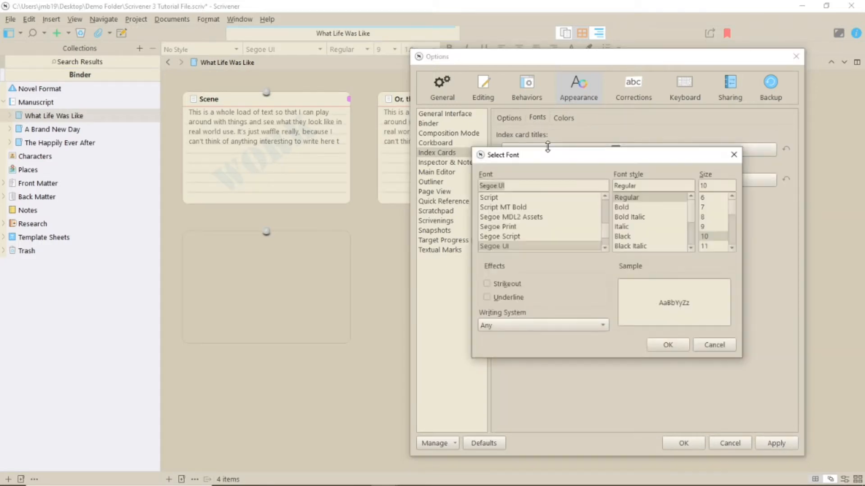
left_click(534, 199)
left_click(534, 226)
left_click(667, 345)
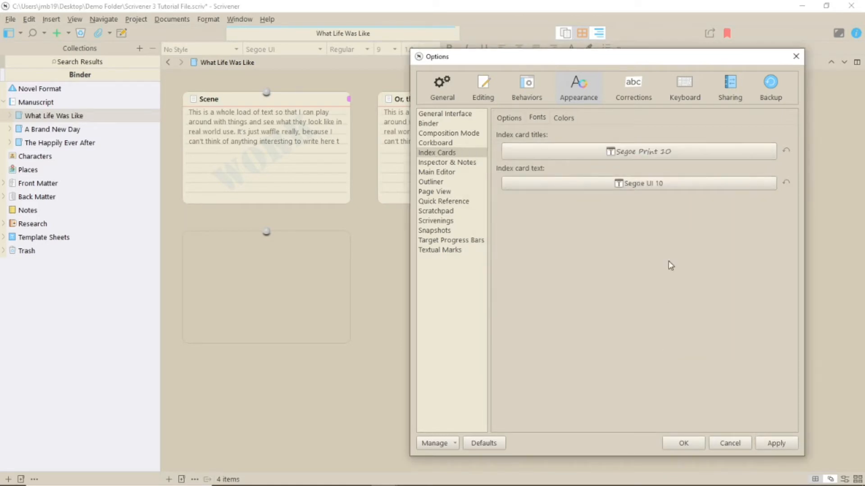
left_click(776, 444)
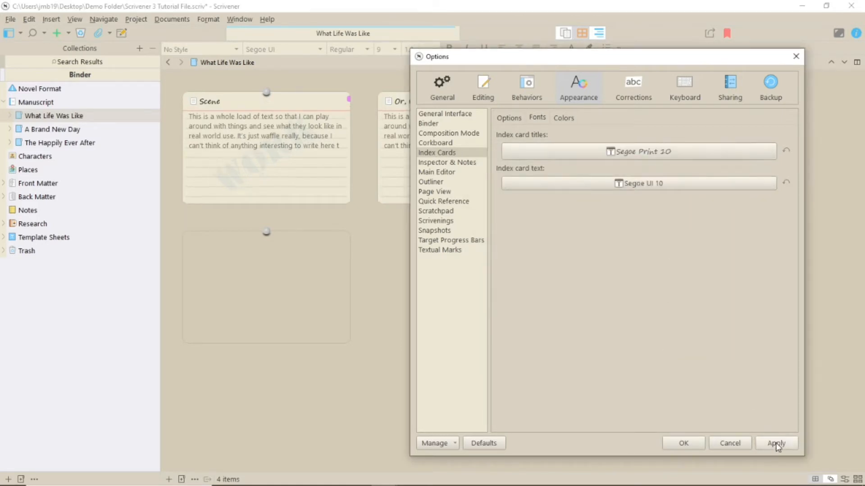
left_click(563, 118)
left_click(547, 146)
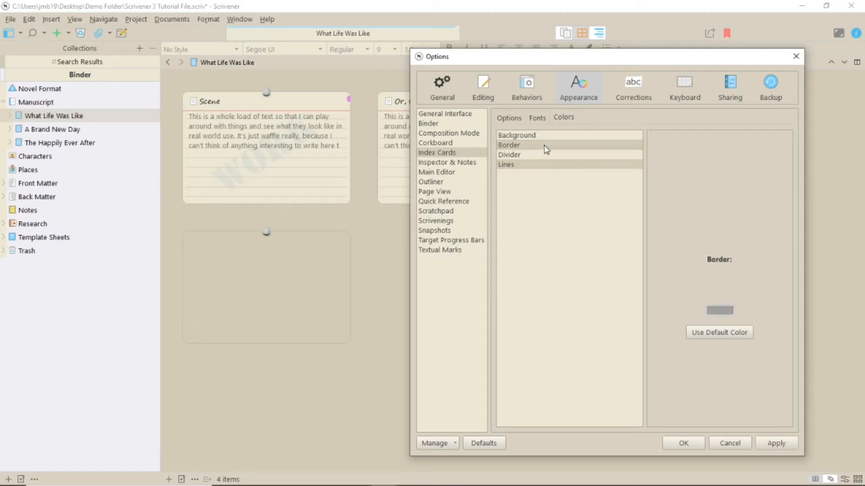
left_click(539, 156)
left_click(509, 118)
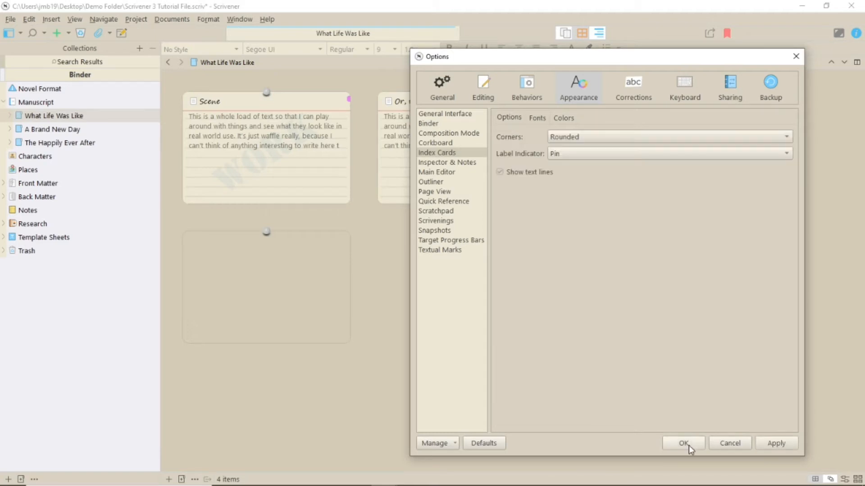
left_click(685, 443)
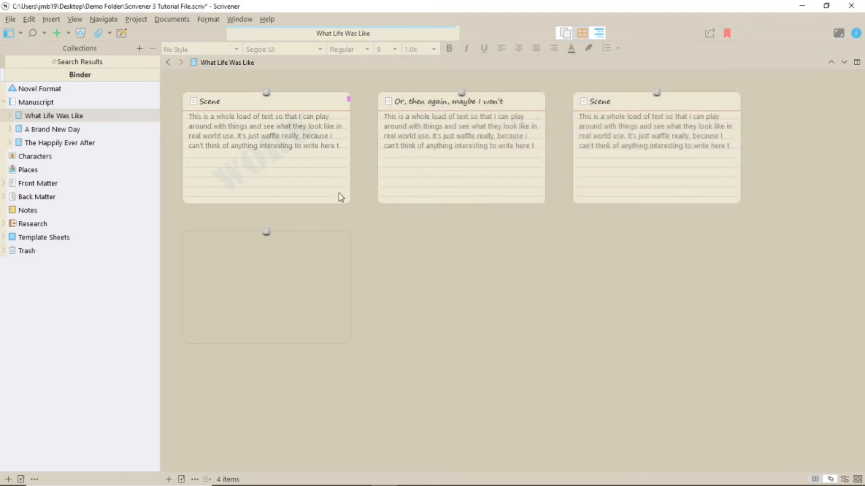
- Assign the Orange label to the first Scene card on the corkboard
right_click(290, 162)
mouse_move(318, 216)
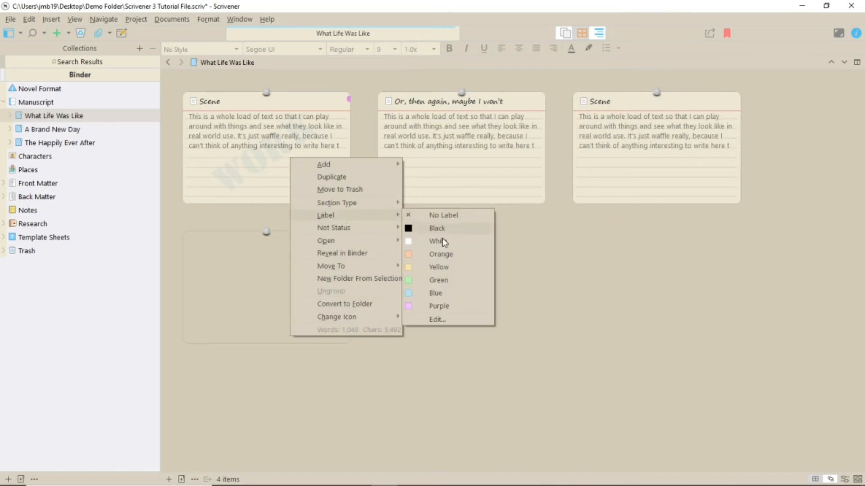
left_click(452, 254)
- Reopen the index card appearance options, set the label indicator to Corner Mark and apply it
key("F12")
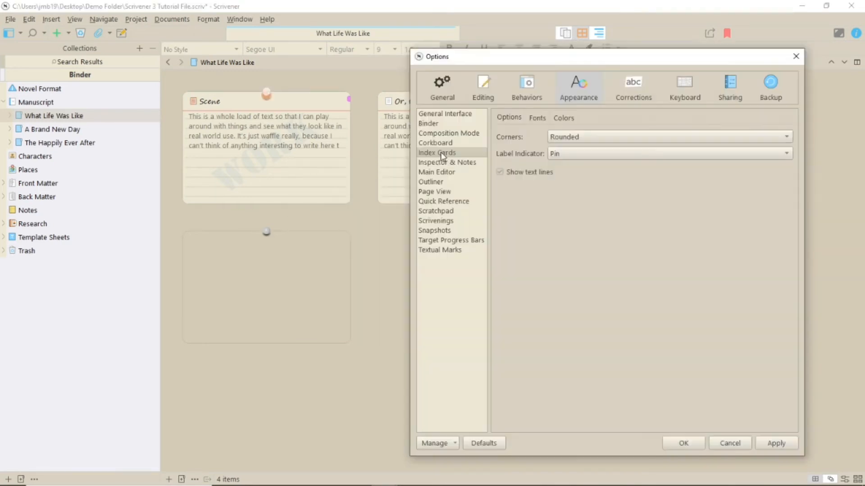
left_click(559, 157)
left_click(572, 141)
left_click(765, 445)
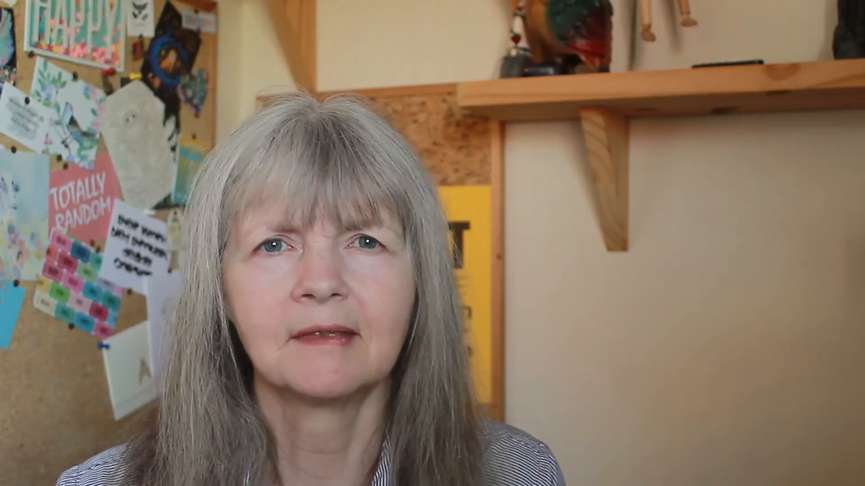